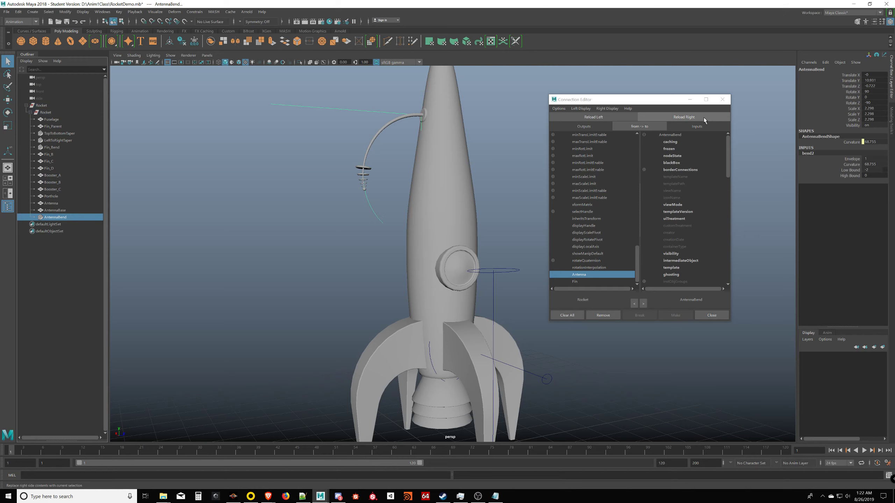
Load AntennaBend and its bend2 input as the connection target, connect Rocket's Antenna attribute to bend2's curvature, and close the Connection Editor.
left_click(704, 120)
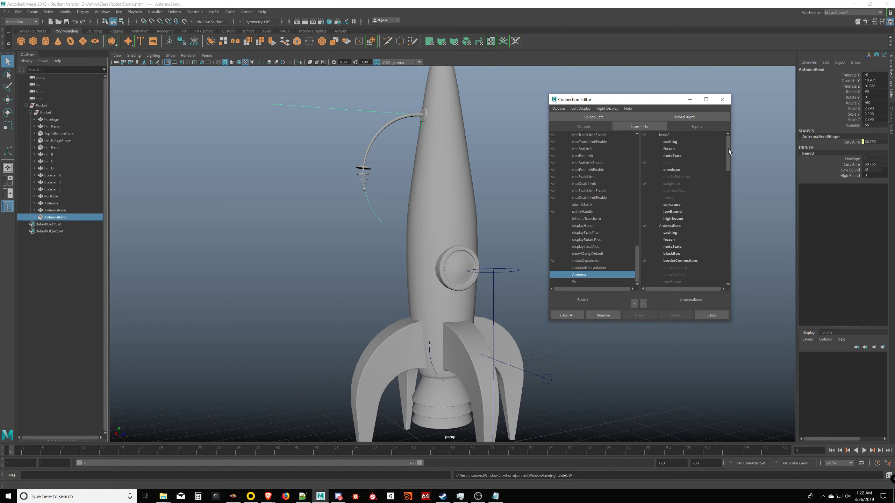
mouse_move(728, 148)
left_mouse_down()
mouse_move(721, 198)
mouse_move(726, 141)
left_mouse_up()
scroll(725, 147, "down", 1)
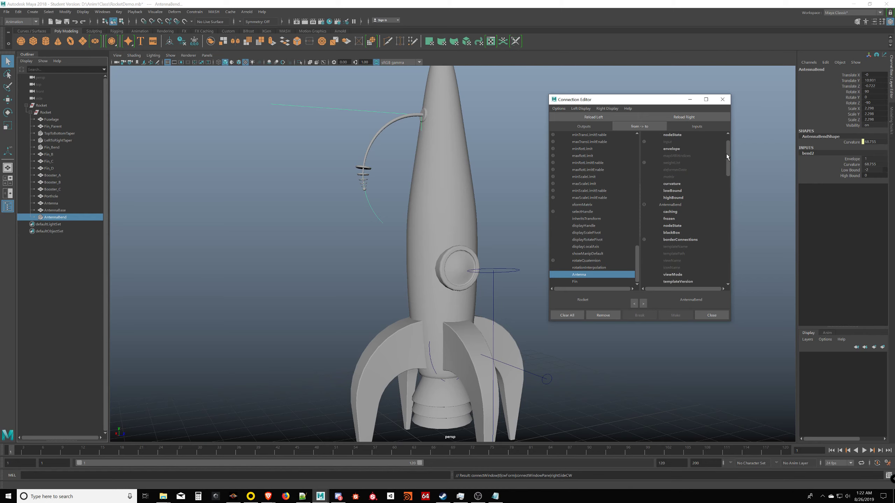
left_click(674, 185)
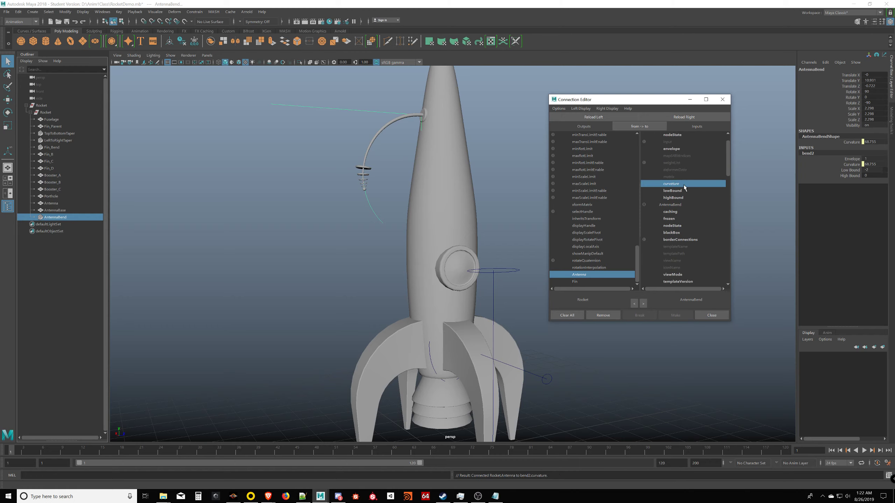
left_click(712, 315)
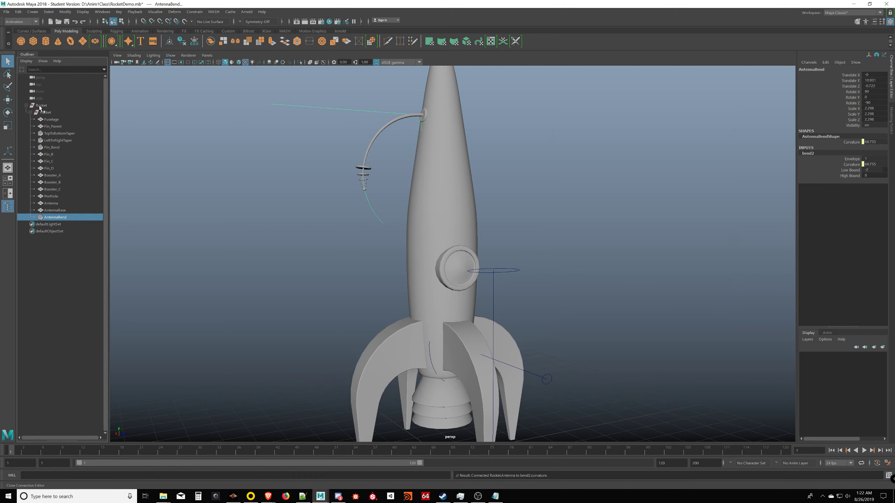
Test the antenna connection by lowering the outer Rocket group's Antenna value to straighten the antenna, and select the AntennaBend deformer.
left_click(40, 106)
left_click(852, 130)
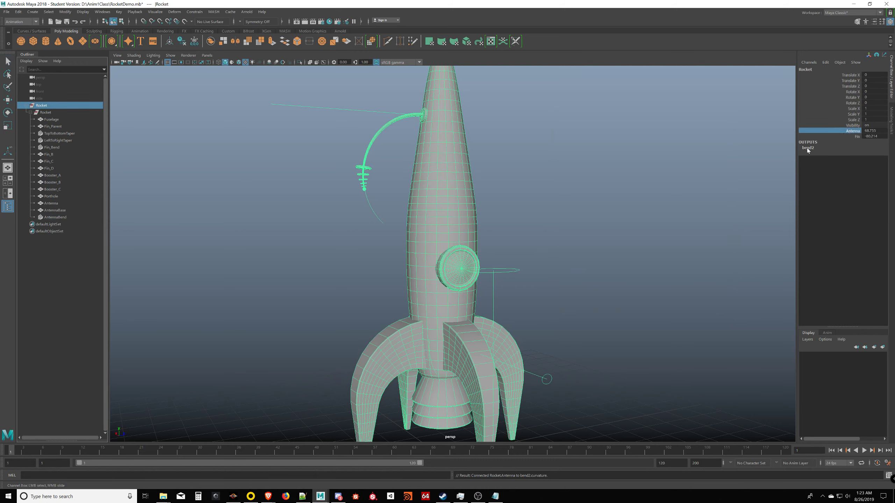
middle_click_drag(659, 186, 614, 187)
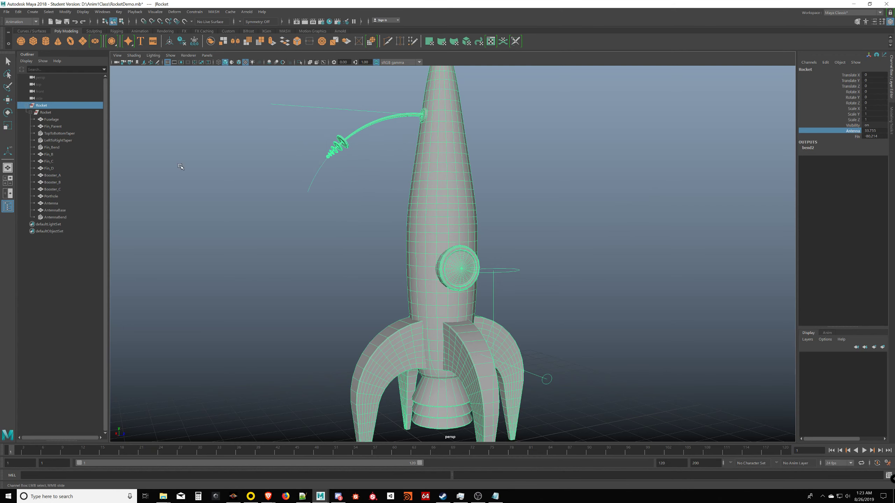
left_click(346, 166)
left_click(318, 169)
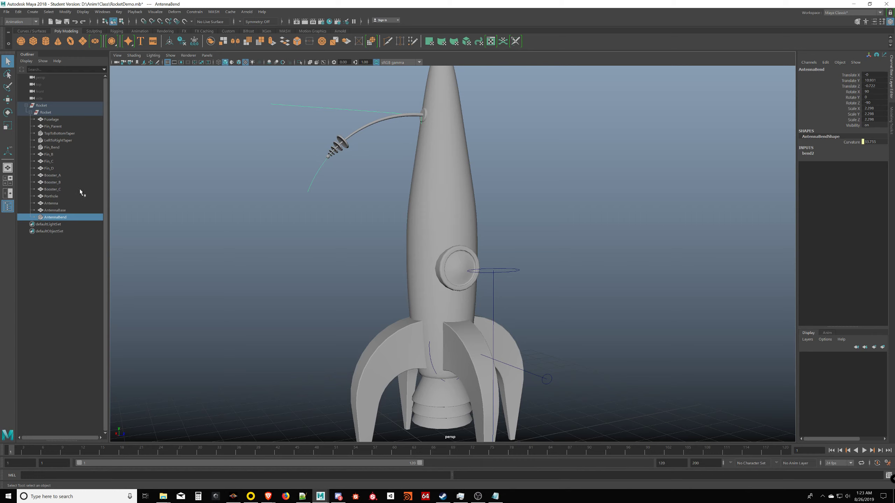
Adjust the outer Rocket group's Antenna value to about 41.7 to bend the antenna moderately, and clear the selection.
left_click(43, 105)
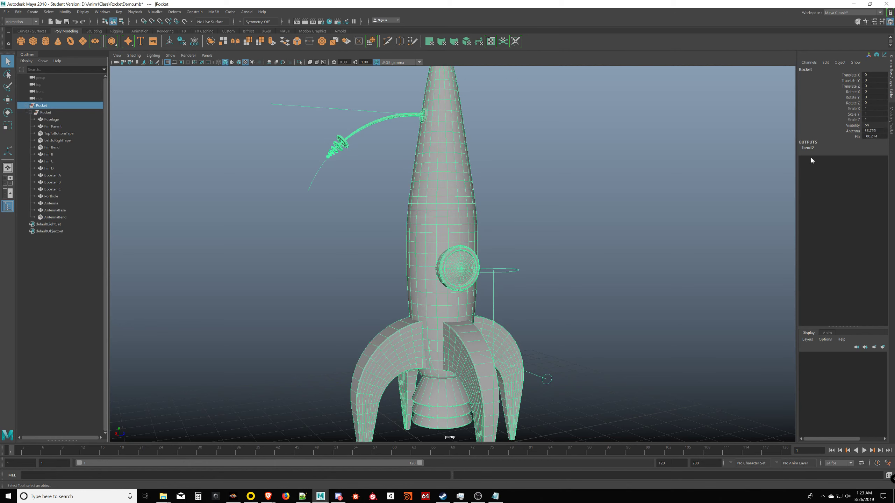
left_click(852, 131)
mouse_move(595, 180)
middle_mouse_down()
mouse_move(574, 186)
mouse_move(598, 176)
middle_mouse_up()
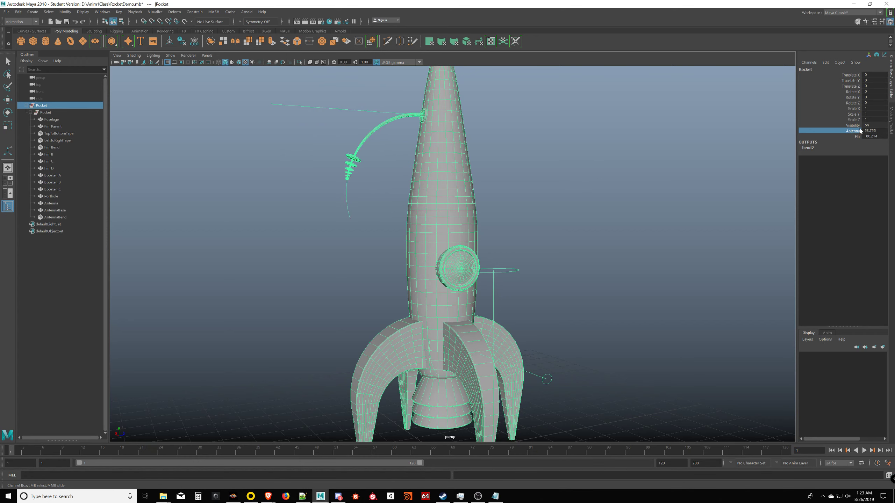
middle_click_drag(643, 148, 523, 166)
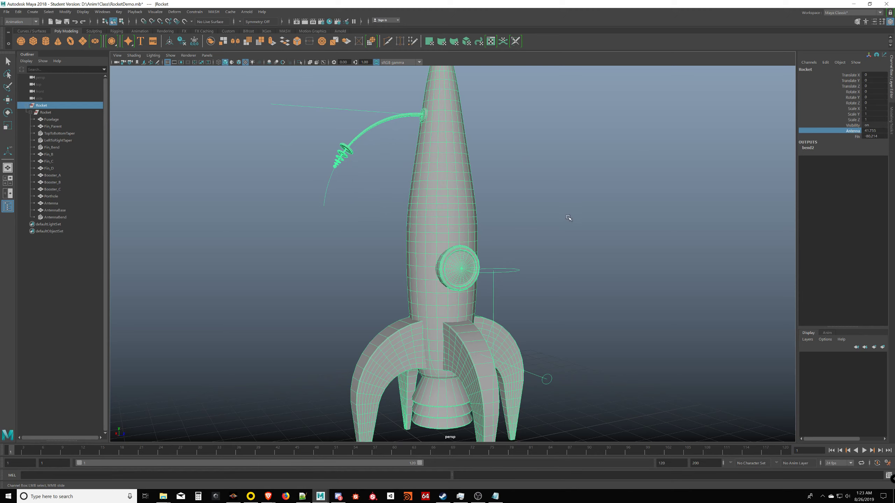
left_click(630, 208)
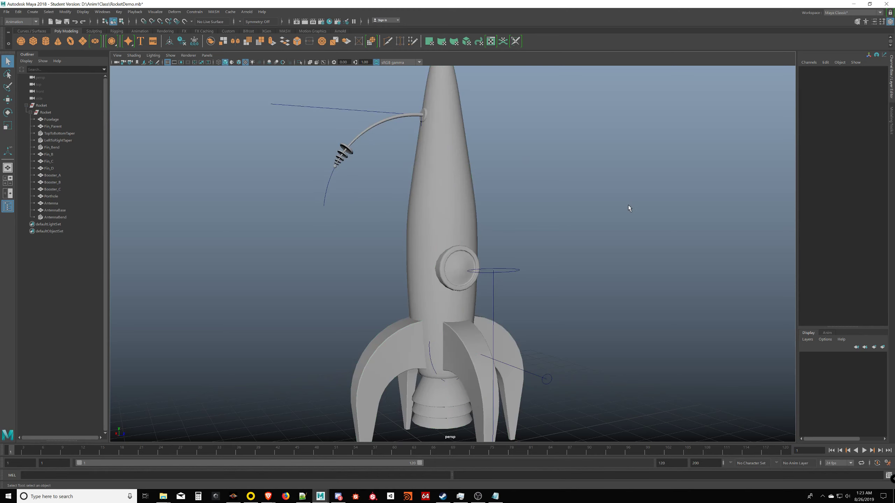
Open the Connection Editor, load the outer Rocket group as the source, and choose its Fin attribute as the output.
left_click(101, 12)
mouse_move(116, 37)
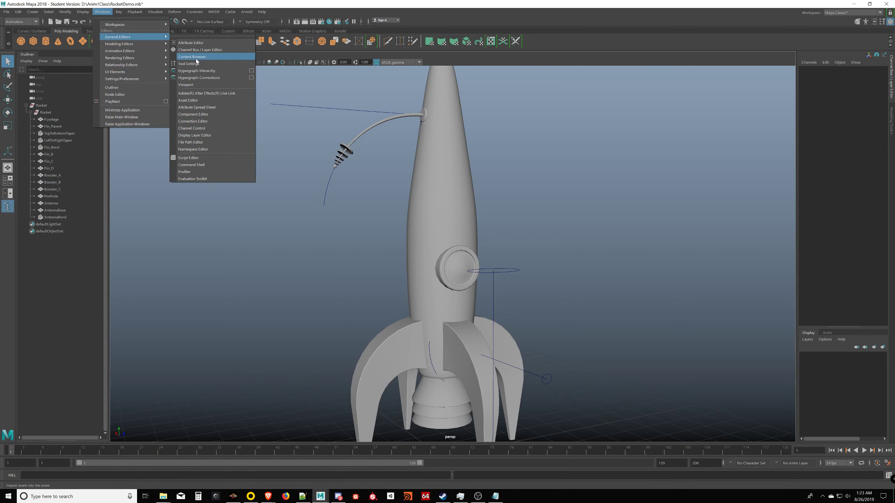
left_click(199, 121)
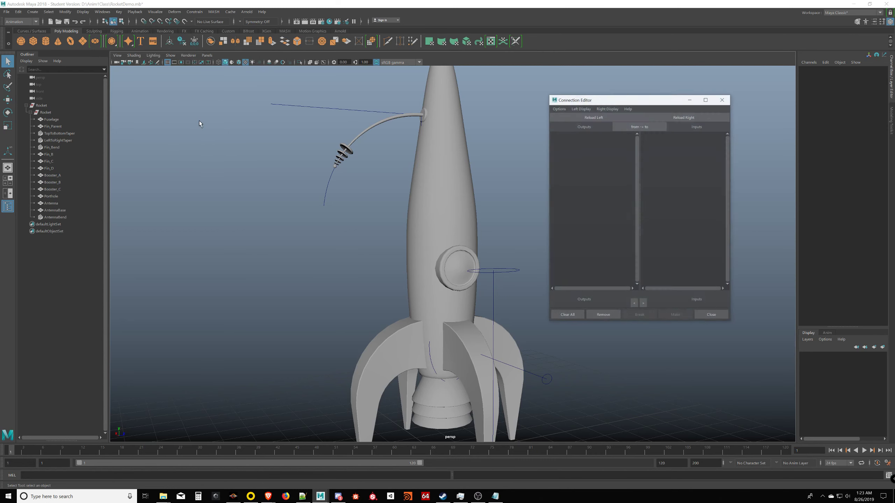
left_click(41, 106)
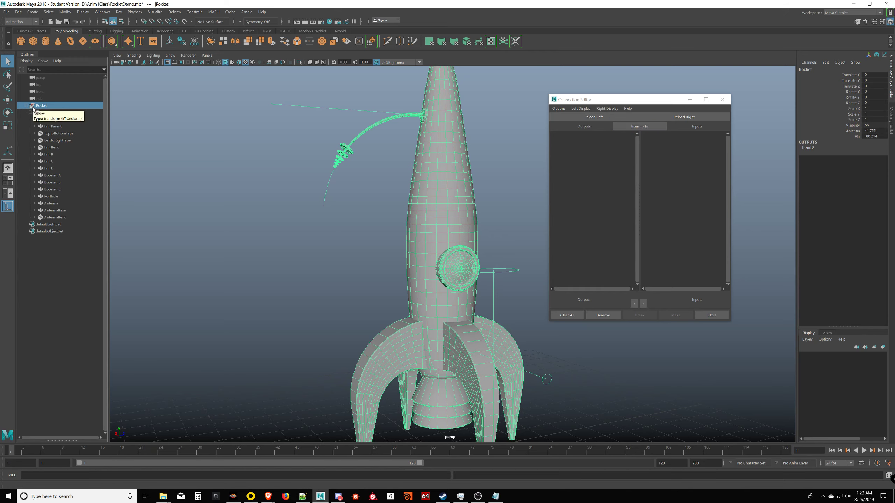
left_click(568, 117)
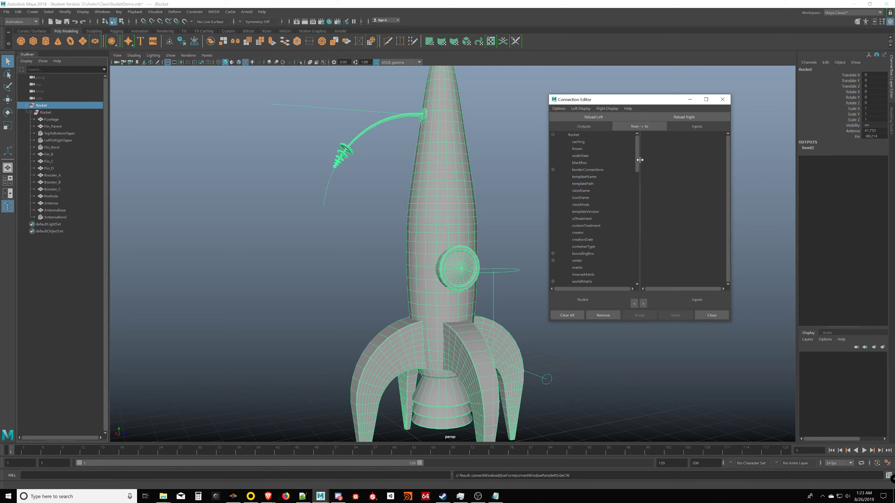
left_click_drag(639, 157, 645, 269)
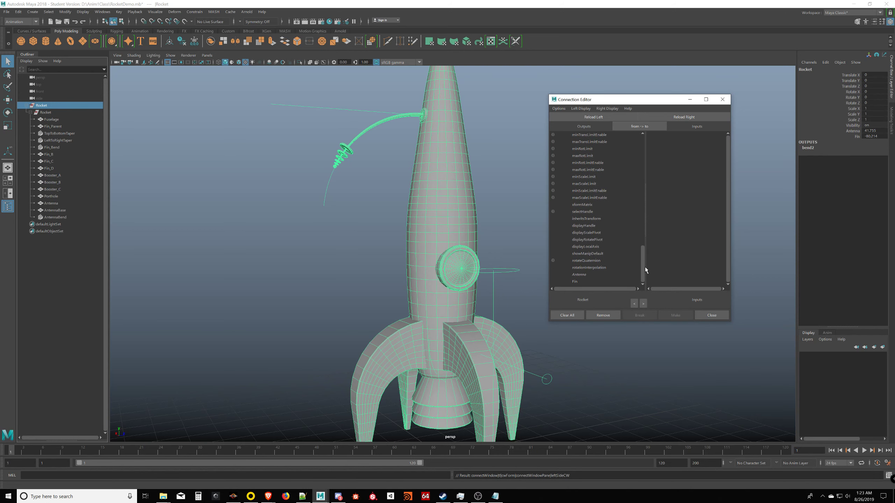
left_click(577, 282)
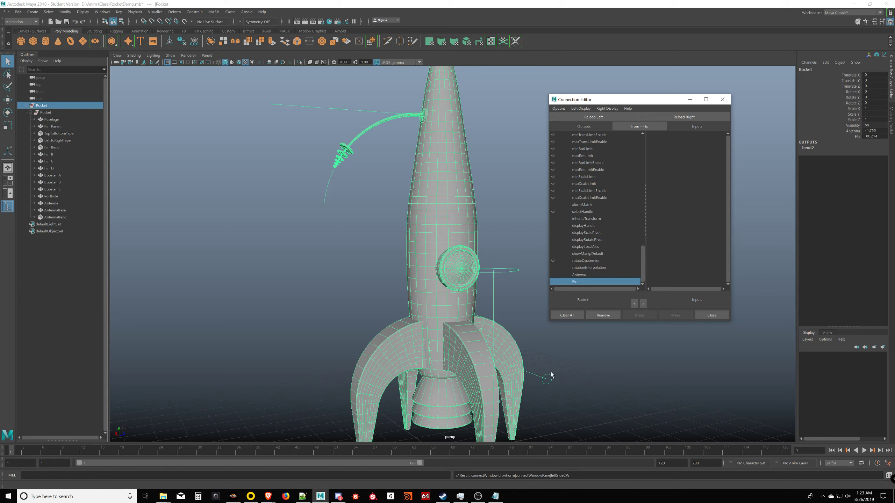
middle_click_drag(552, 375, 517, 294, "alt")
left_click_drag(517, 293, 565, 298, "alt")
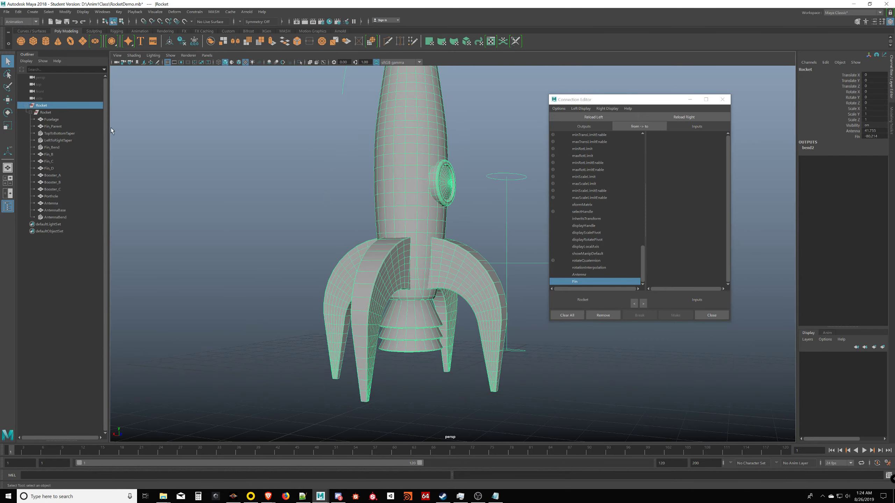
left_click(52, 148)
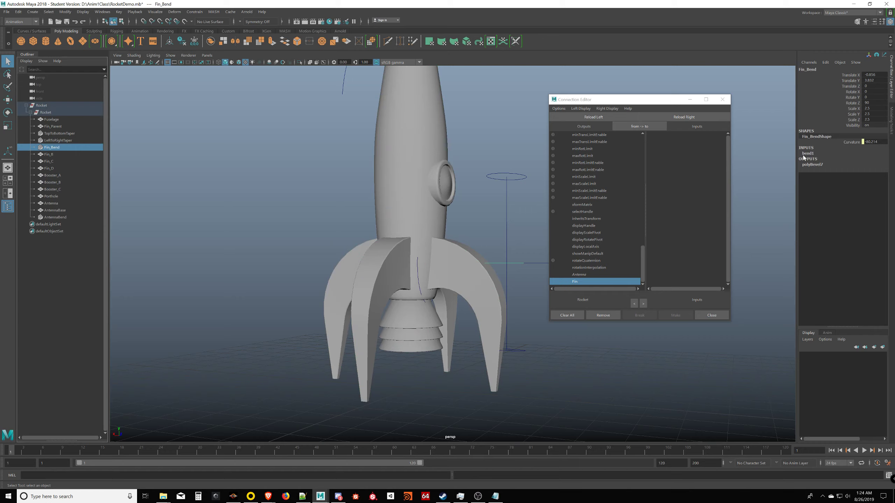
left_click(810, 154)
left_click(807, 153)
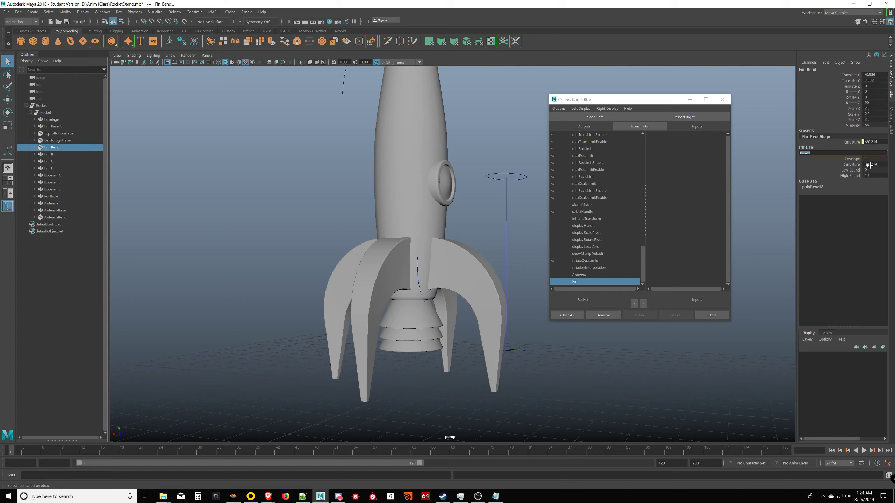
left_click(803, 153)
left_click(55, 148)
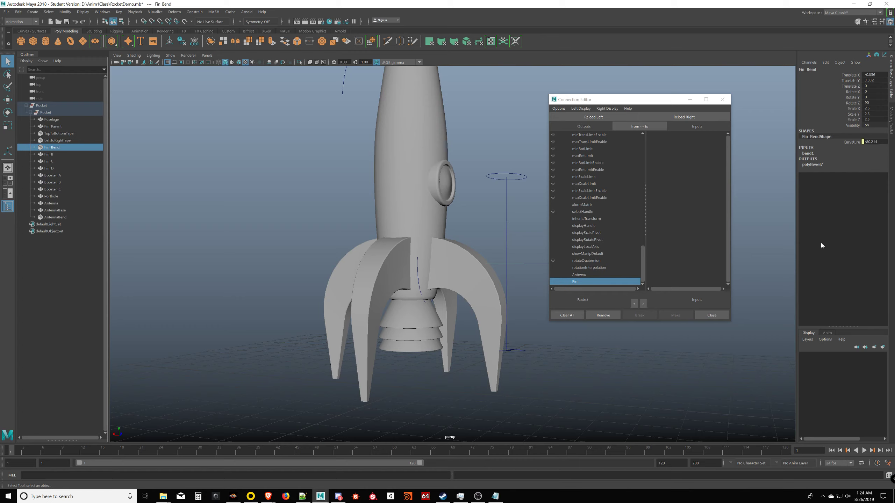
left_click(808, 154)
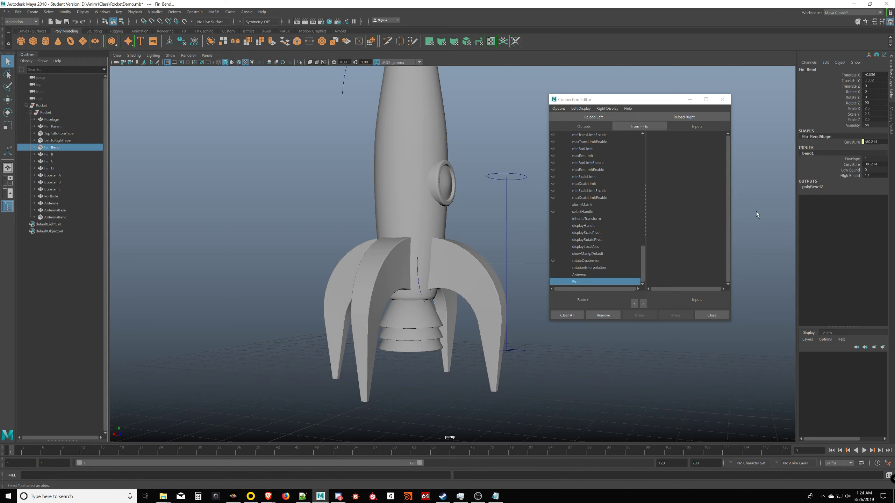
double_click(806, 155)
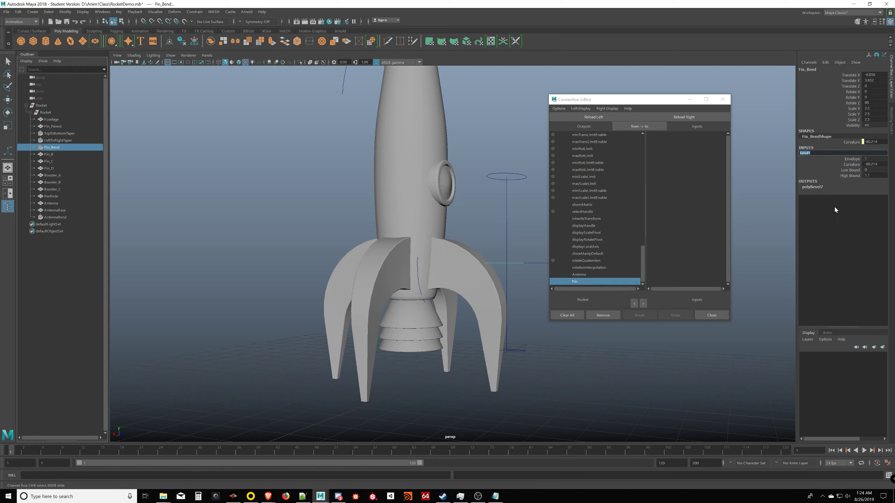
left_click(791, 210)
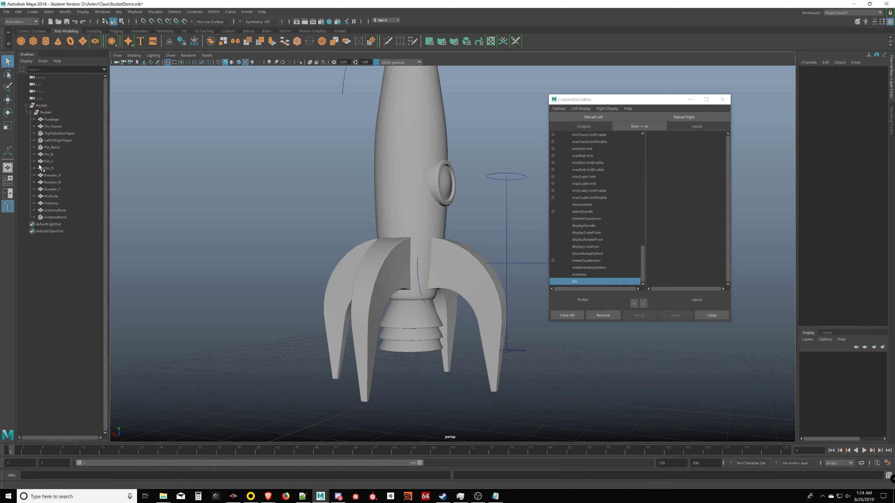
Load Fin_Bend with its bend1 input as the target, connect Rocket's Fin attribute to bend1's curvature, and close the Connection Editor.
left_click(52, 148)
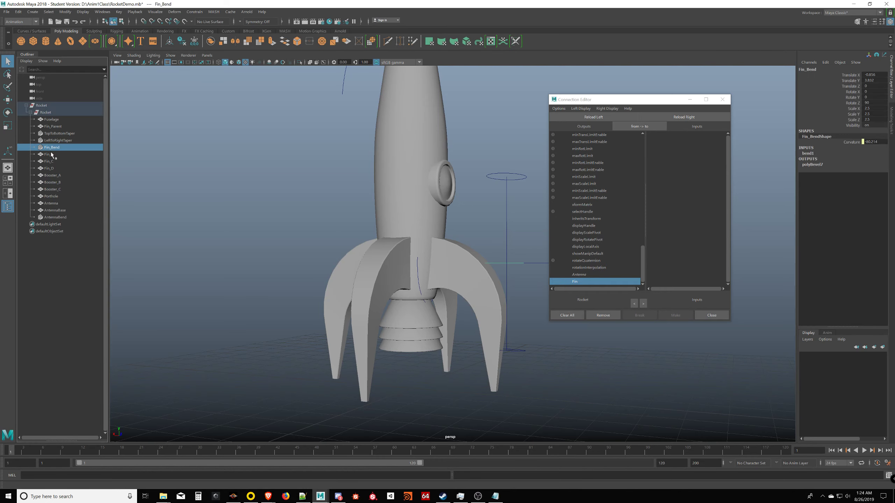
left_click(809, 155)
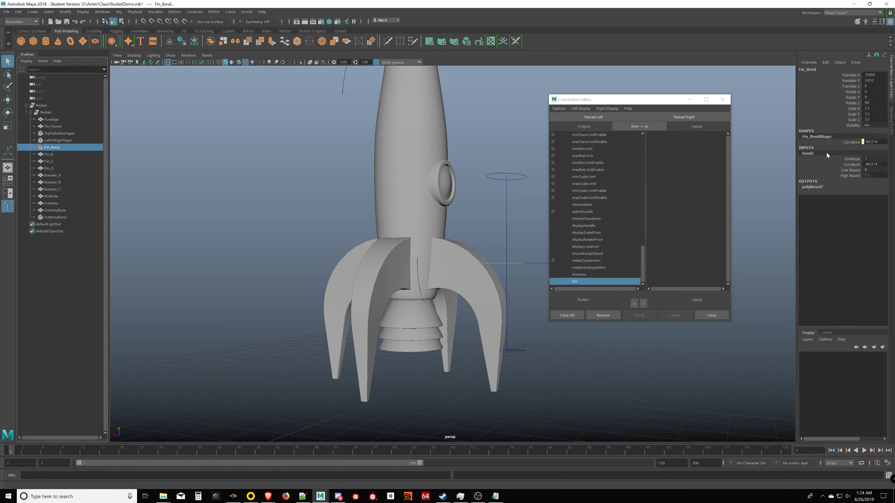
double_click(811, 153)
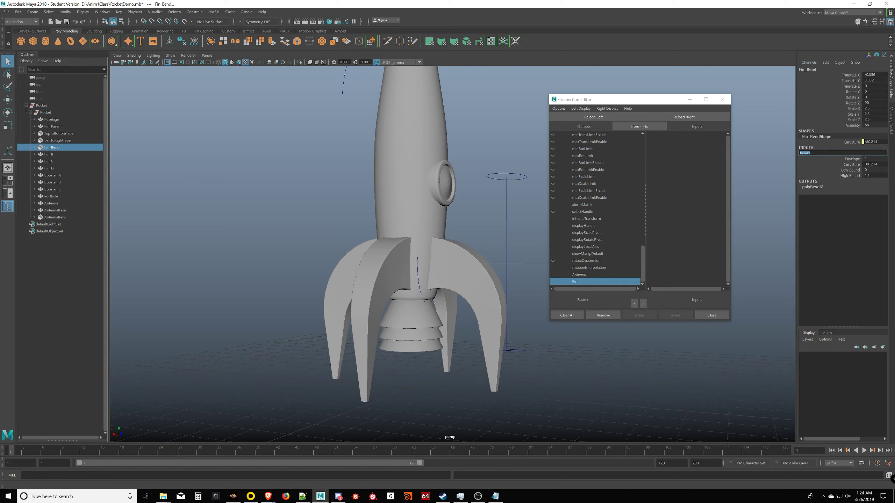
left_click(810, 151)
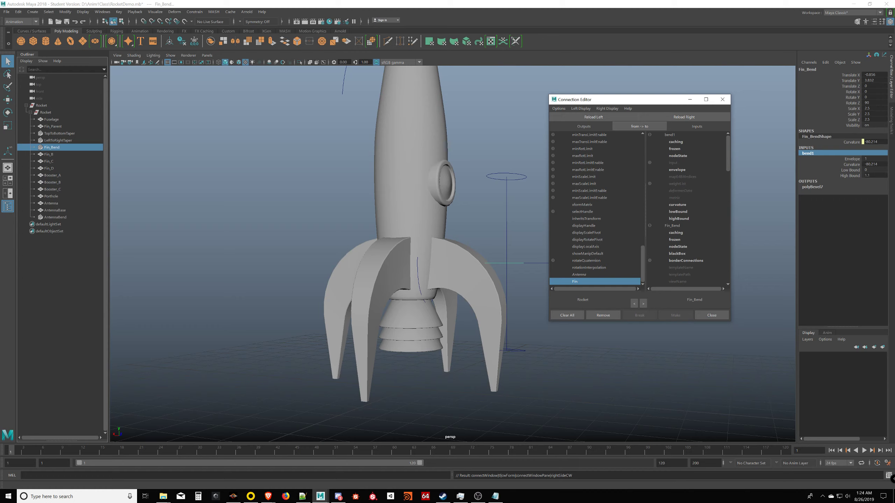
left_click(678, 205)
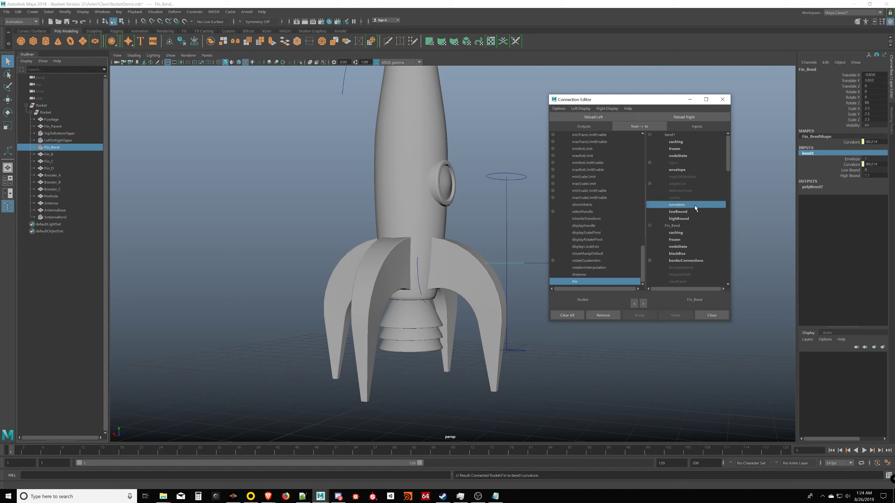
left_click(705, 312)
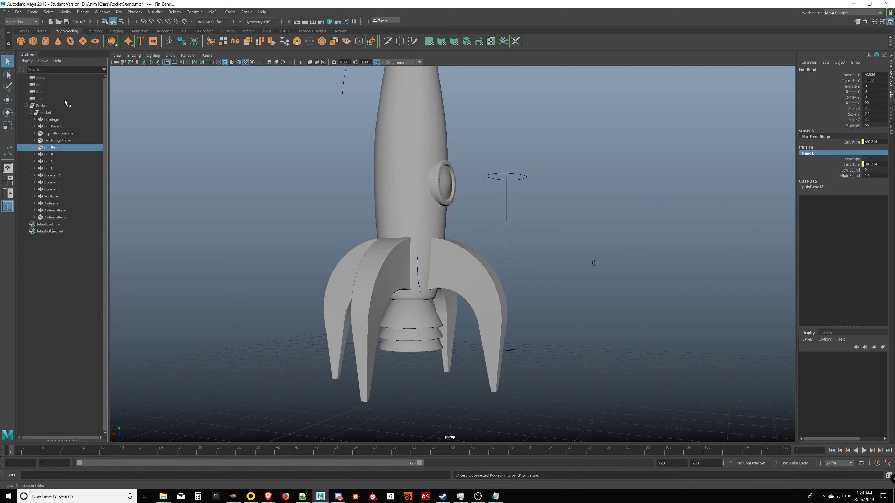
Test the fin connection by adjusting the outer Rocket group's Fin value to -98.214 so the fins curl inward.
left_click(44, 106)
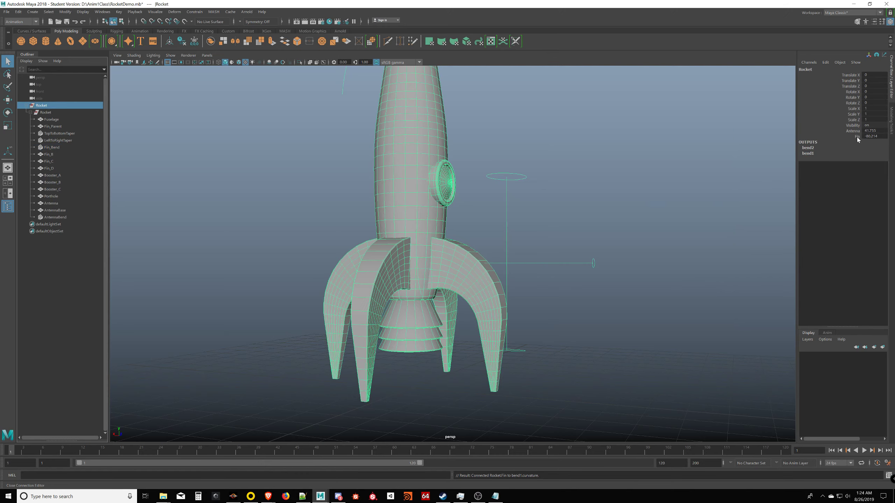
left_click(857, 137)
mouse_move(608, 175)
middle_mouse_down()
mouse_move(645, 156)
mouse_move(608, 174)
mouse_move(639, 169)
mouse_move(599, 176)
middle_mouse_up()
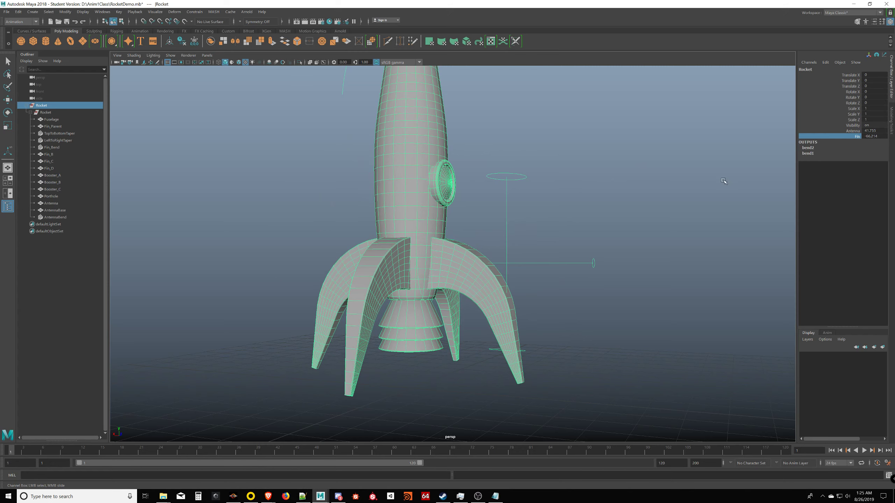
middle_click_drag(706, 187, 657, 174)
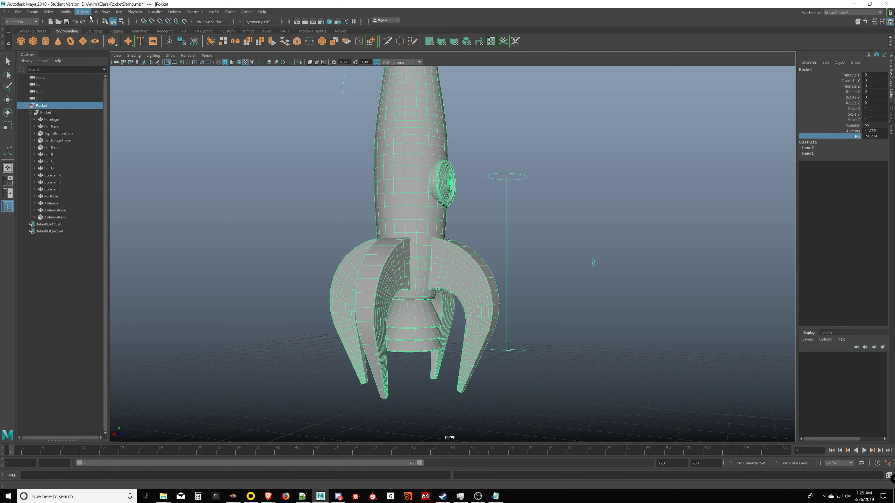
Open the Node Editor and graph the Rocket group's input and output connections to examine how its attributes drive the bend deformers.
left_click(102, 12)
mouse_move(123, 41)
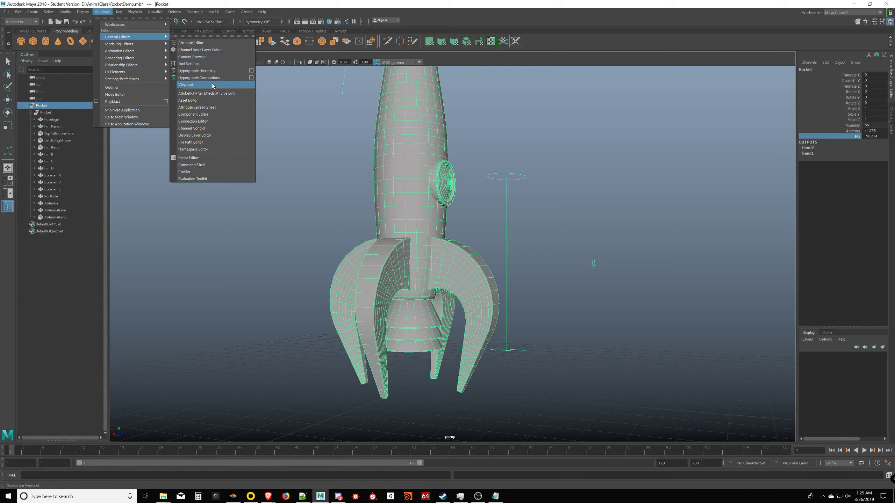
left_click(116, 94)
left_click_drag(249, 211, 286, 192)
left_click(106, 100)
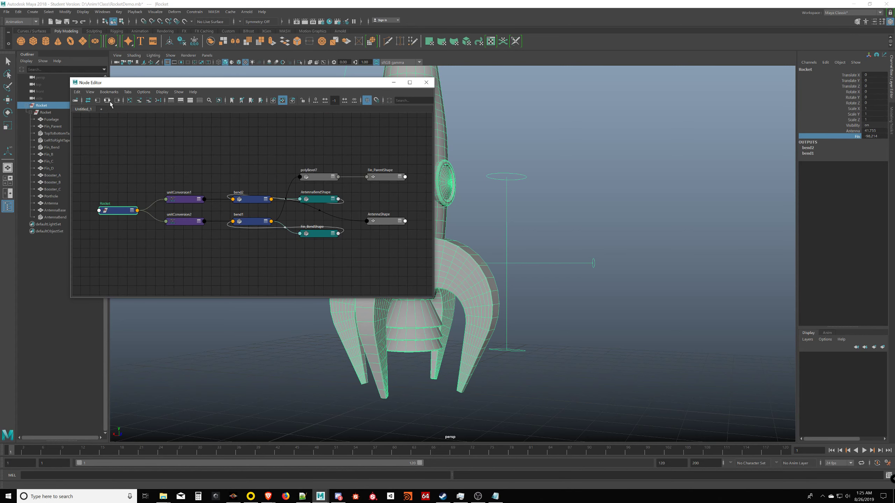
Spread out the Rocket, unitConversion, bend2, polyBevel and Fin_ParentShape nodes in the Node Editor graph so the connections are easier to read.
left_click(208, 156)
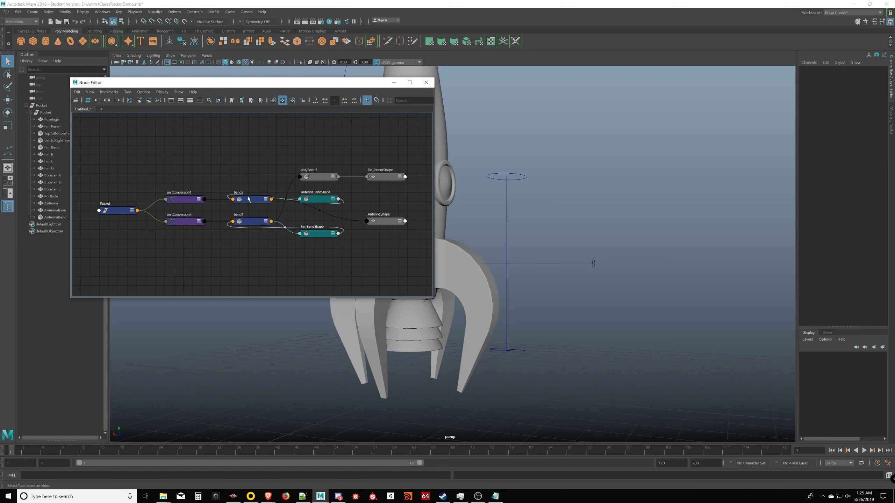
left_click_drag(248, 199, 243, 189)
left_click_drag(310, 177, 309, 162)
left_click_drag(379, 177, 387, 168)
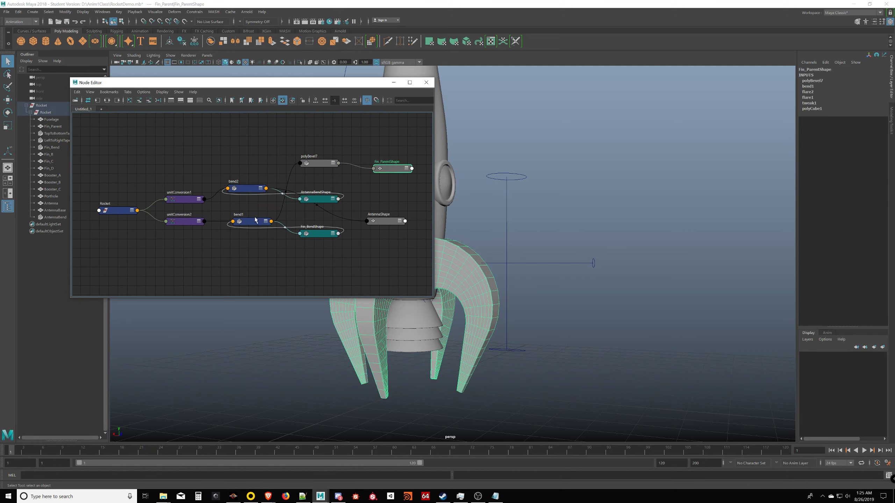
left_click(211, 242)
left_click_drag(182, 200, 183, 187)
left_click_drag(192, 225, 192, 238)
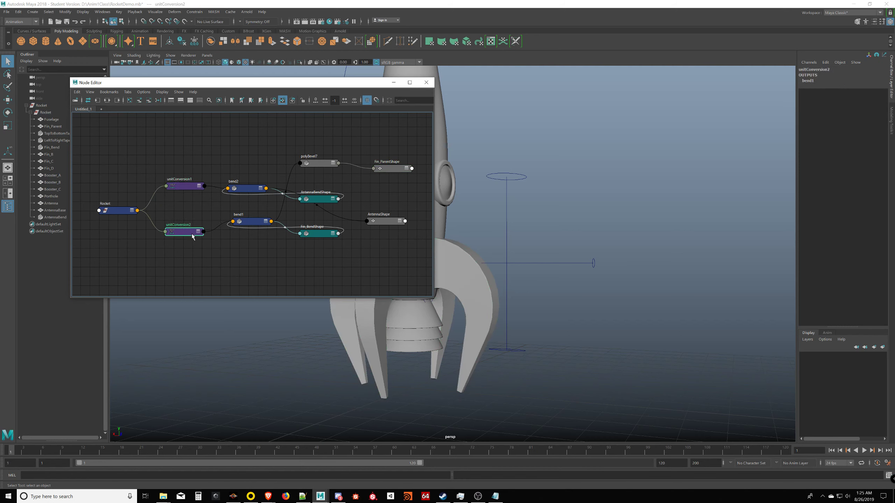
left_click(104, 210)
left_click_drag(118, 212, 115, 206)
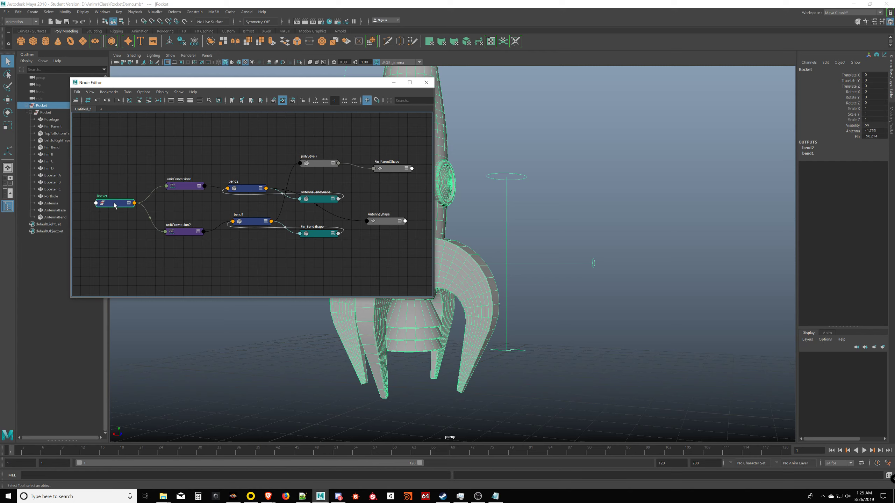
Inspect the unitConversion1, bend2 and bend1 nodes in the graph, and close the Node Editor.
left_click(185, 188)
left_click(243, 191)
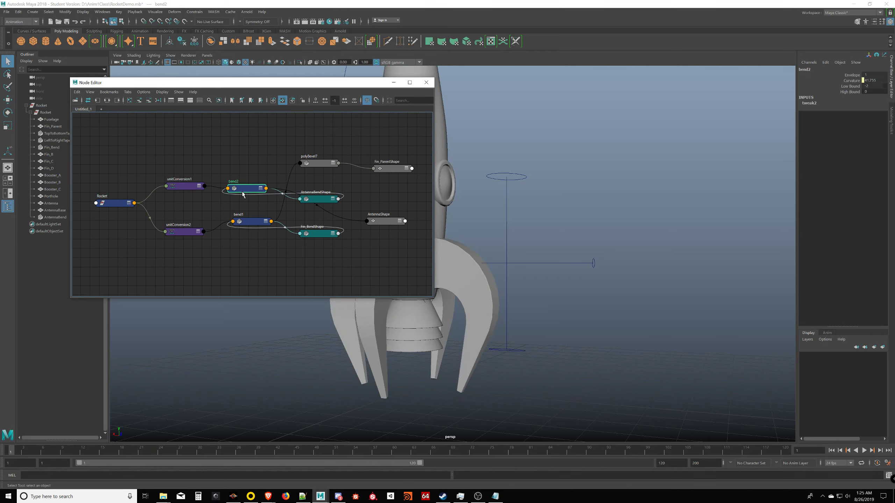
left_click(254, 224)
left_click(301, 248)
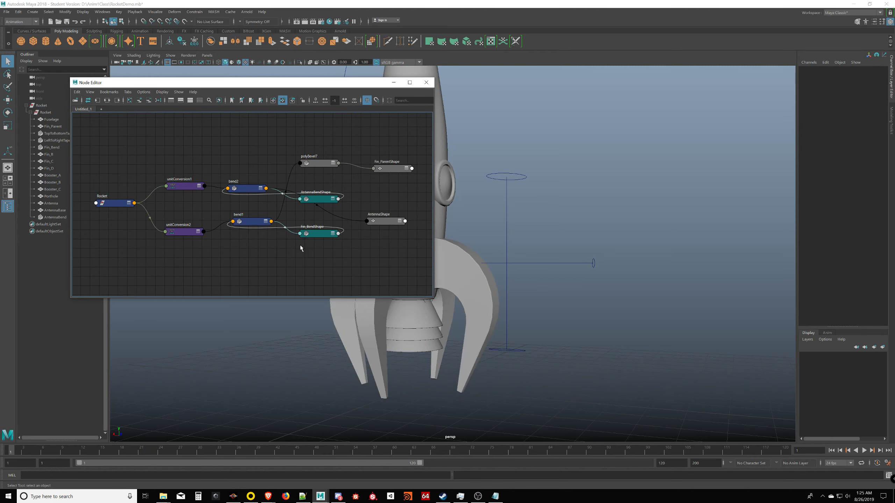
left_click(427, 83)
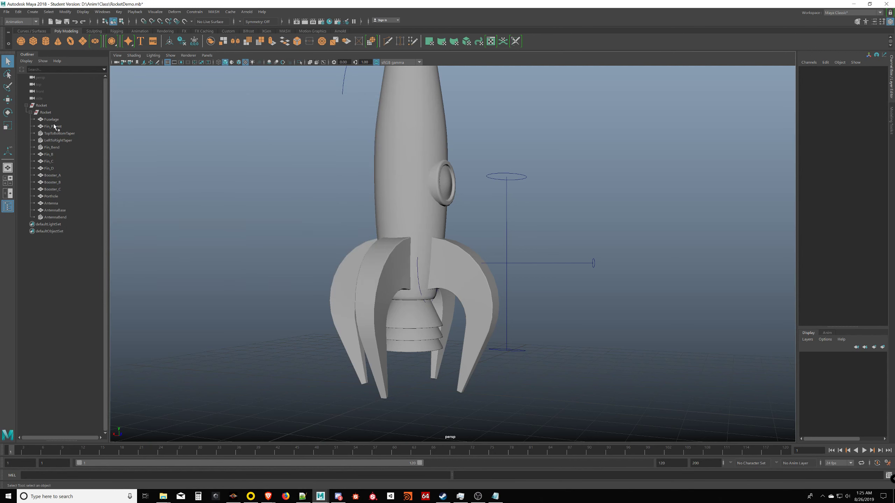
Adjust the outer Rocket group's Fin attribute to -87.214.
left_click(45, 106)
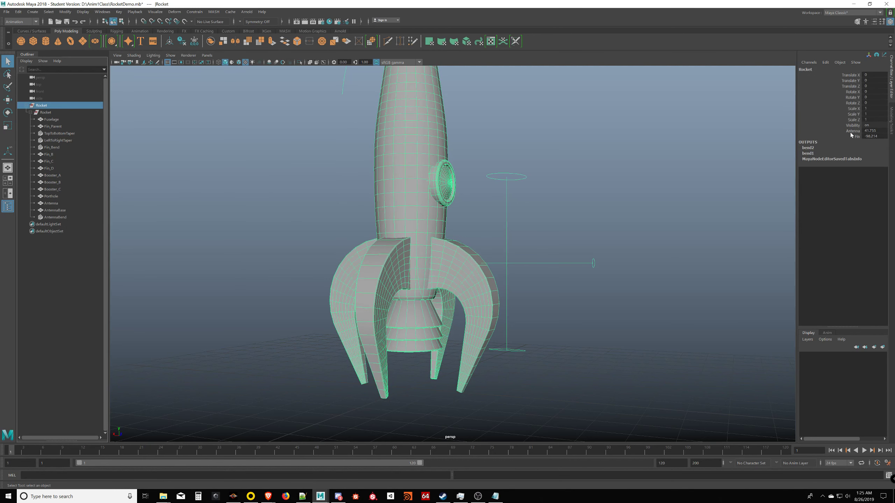
left_click(851, 136)
middle_click_drag(725, 195, 728, 197)
middle_click_drag(731, 197, 671, 183)
Test the outer Rocket group's Antenna attribute by increasing the antenna's bend, and clear the selection.
left_click(853, 131)
left_click_drag(615, 177, 542, 176, "alt")
right_click_drag(542, 176, 489, 173, "alt")
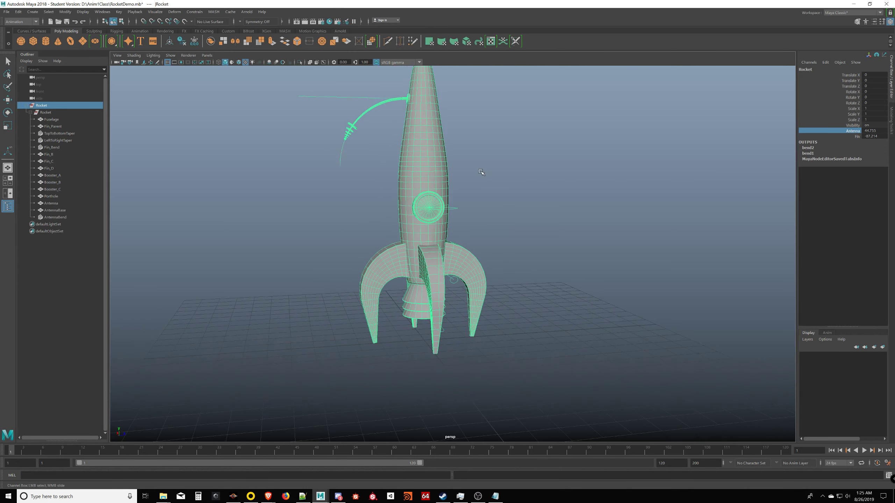
middle_click_drag(490, 173, 497, 225, "alt")
right_click_drag(497, 226, 443, 212, "alt")
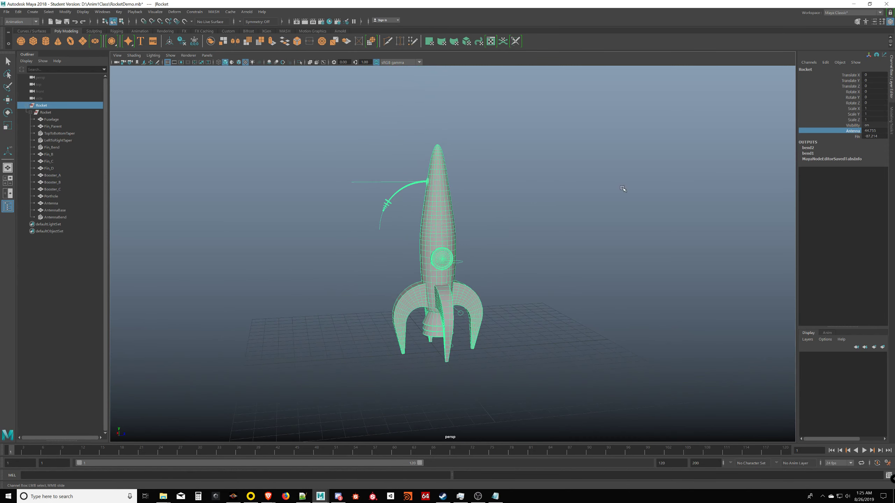
middle_click_drag(623, 189, 559, 209)
key("q")
left_click(623, 267)
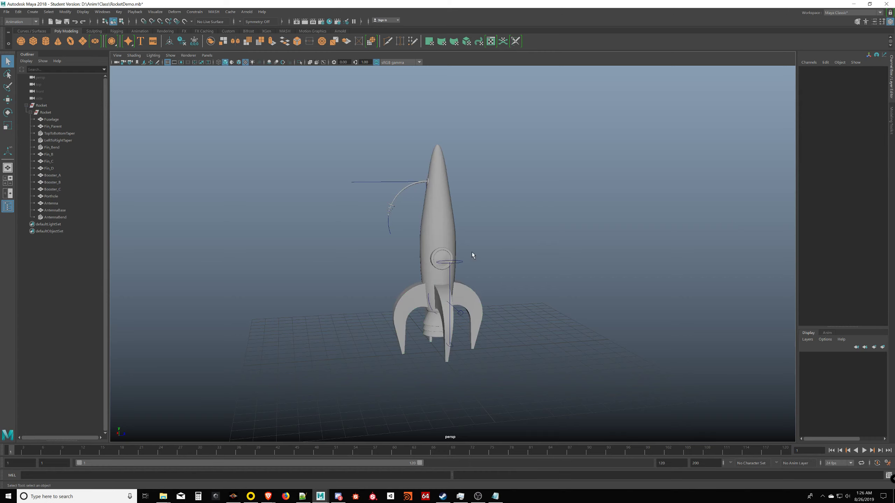
Examine the rocket's bent antenna and curled fins from several angles and distances.
left_click_drag(542, 274, 490, 311, "alt")
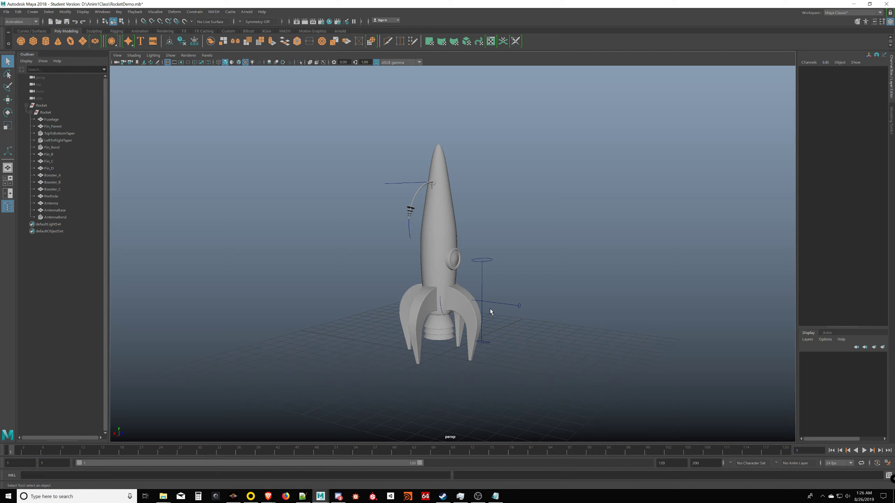
left_click_drag(488, 307, 514, 286, "alt")
scroll(593, 333, "up", 5)
middle_click_drag(585, 316, 618, 247, "alt")
left_click_drag(522, 270, 395, 280, "alt")
scroll(594, 284, "down", 7)
right_click_drag(395, 278, 549, 304, "alt")
left_click_drag(550, 303, 523, 298, "alt")
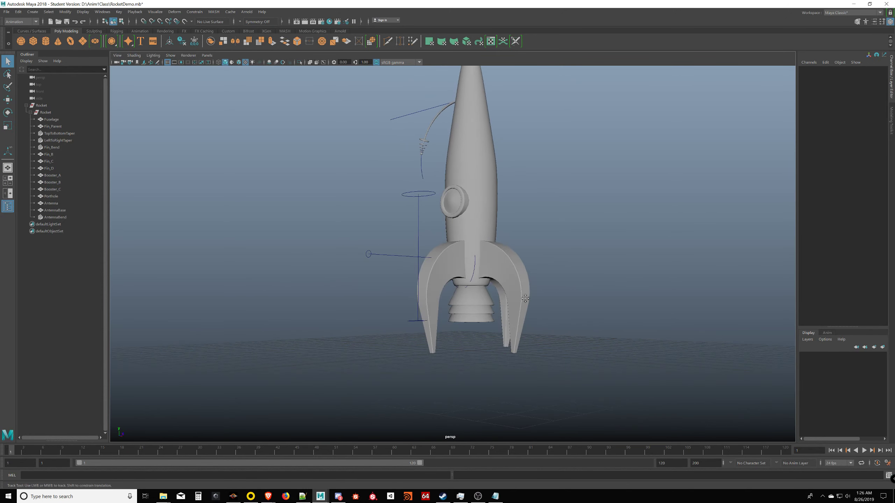
middle_click_drag(523, 298, 520, 322, "alt")
right_click_drag(520, 323, 454, 308, "alt")
middle_click_drag(453, 308, 453, 306, "alt")
left_click_drag(453, 305, 478, 313, "alt")
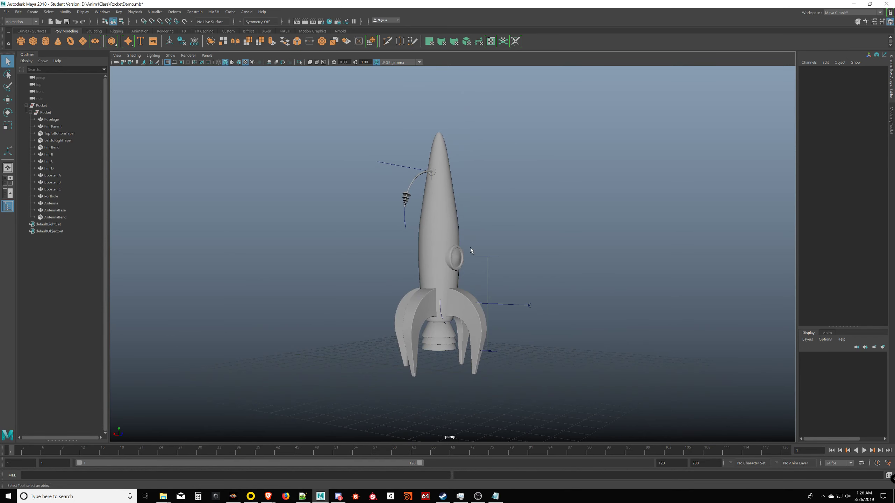
Select the Fuselage mesh in the viewport to check its channels, and clear the selection.
left_click(451, 240)
left_click(542, 256)
left_click(422, 229)
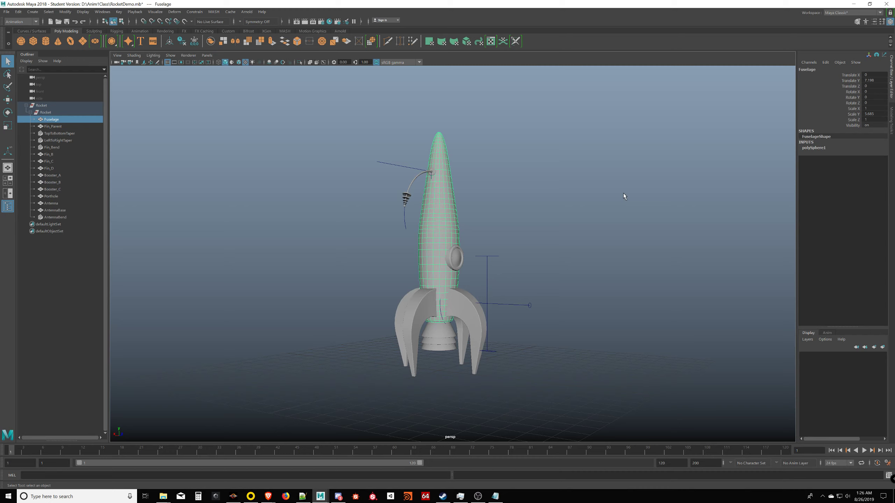
left_click(563, 252)
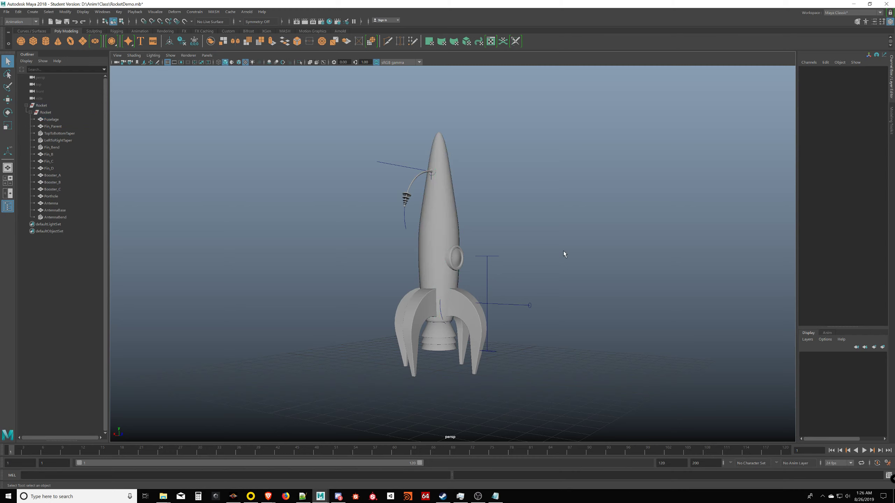